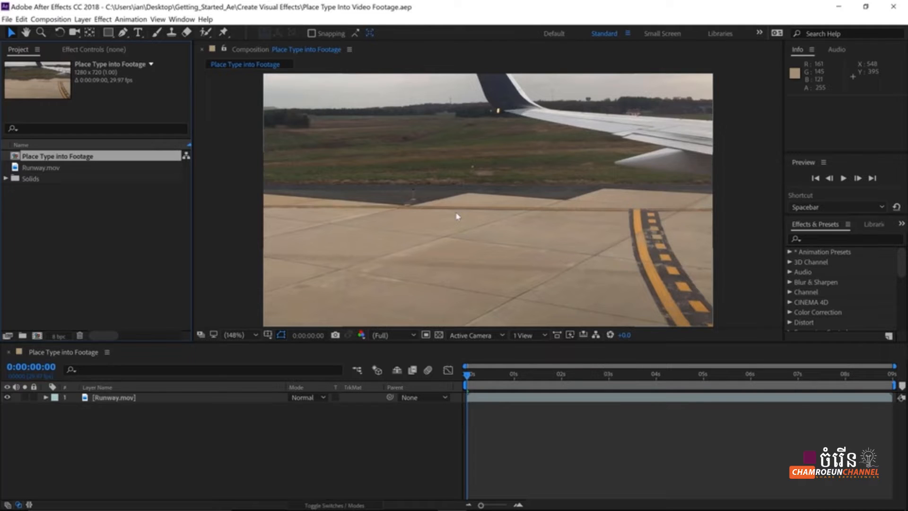
Run 3D camera tracking on the Runway.mov layer
{"action": "left_click", "coordinate": [122, 400]}
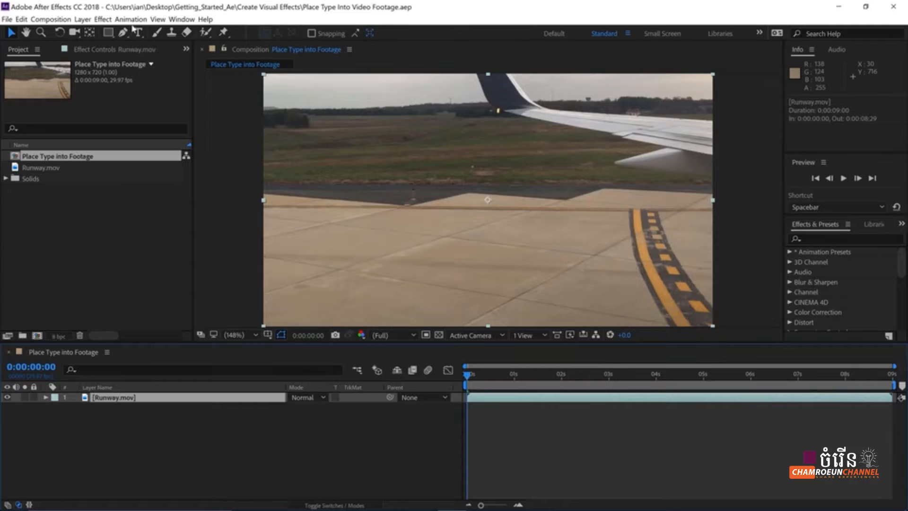
{"action": "left_click", "coordinate": [133, 19]}
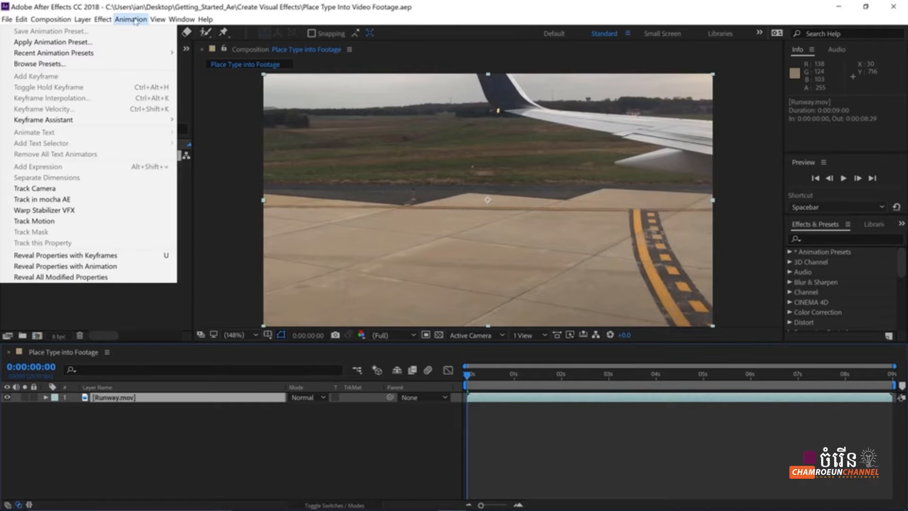
{"action": "left_click", "coordinate": [105, 193]}
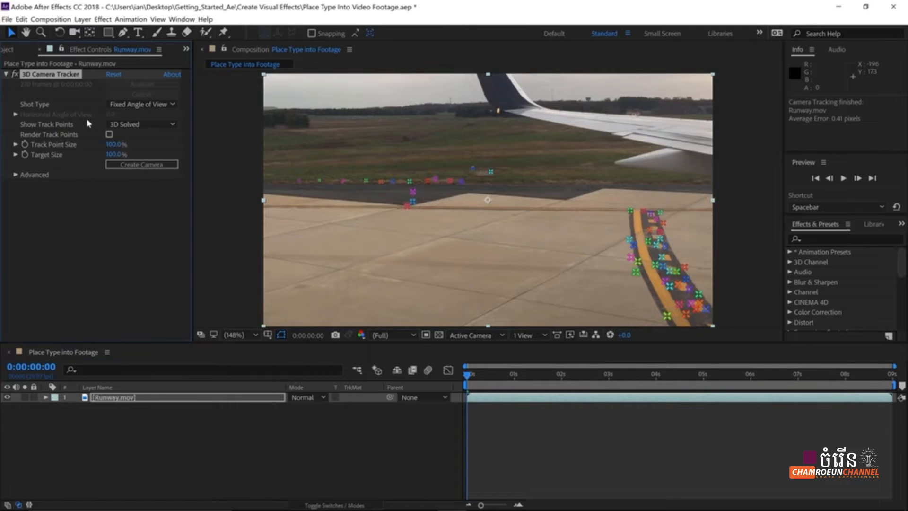
Set the camera tracker's shot type to Specify Angle of View with a horizontal angle of view of 73
{"action": "left_click", "coordinate": [173, 105]}
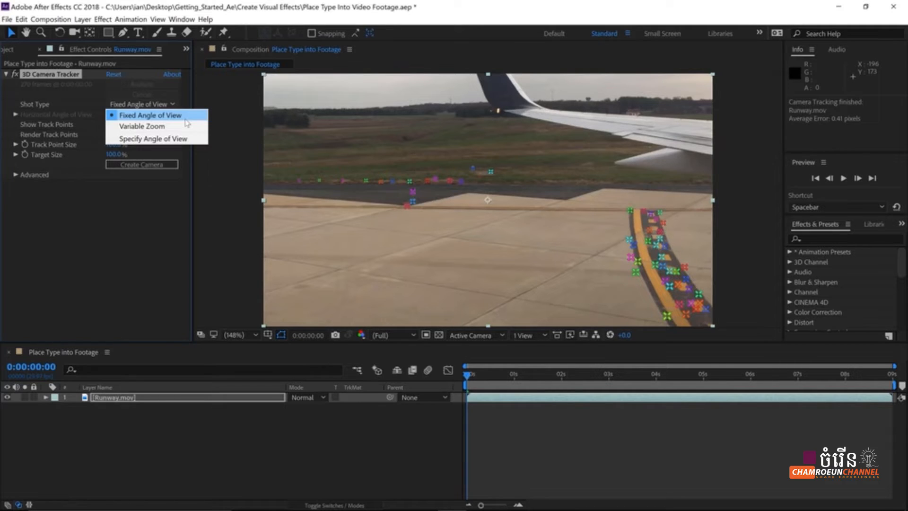
{"action": "left_click", "coordinate": [181, 139]}
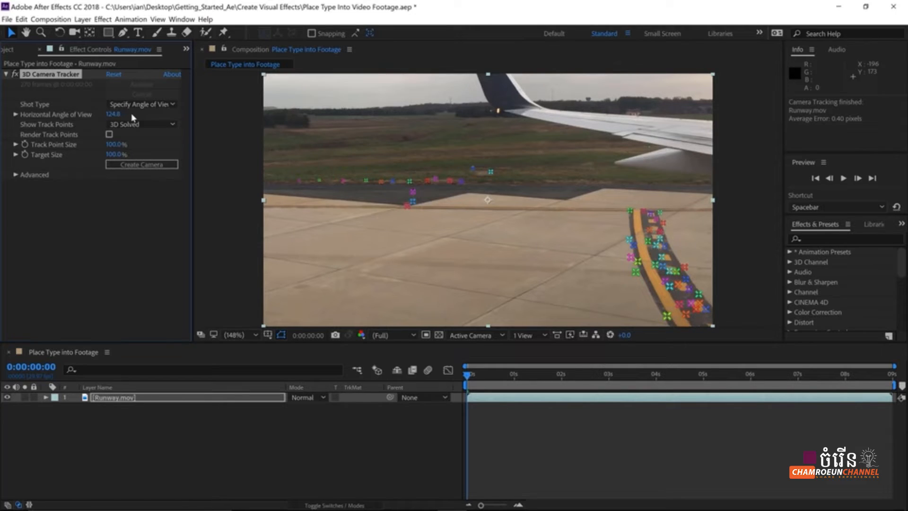
{"action": "left_click", "coordinate": [114, 114]}
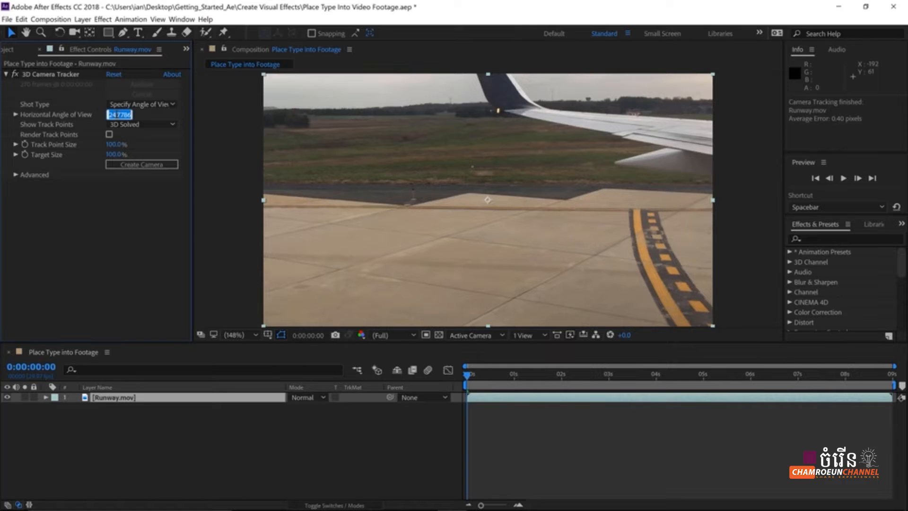
{"action": "type", "text": "73"}
{"action": "key", "text": "Return"}
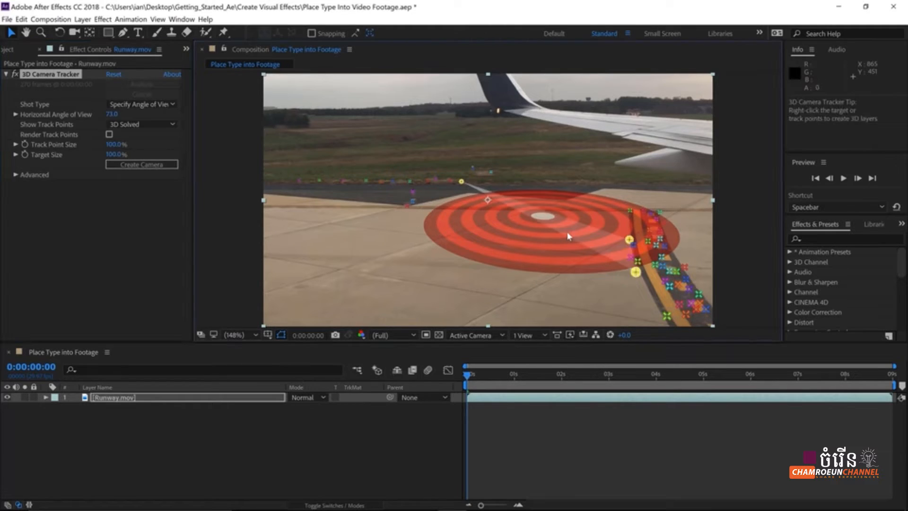
Add two more ground track points to the selection and set the ground plane and origin with the target moved onto the open concrete
{"action": "left_click", "coordinate": [632, 211], "text": "shift"}
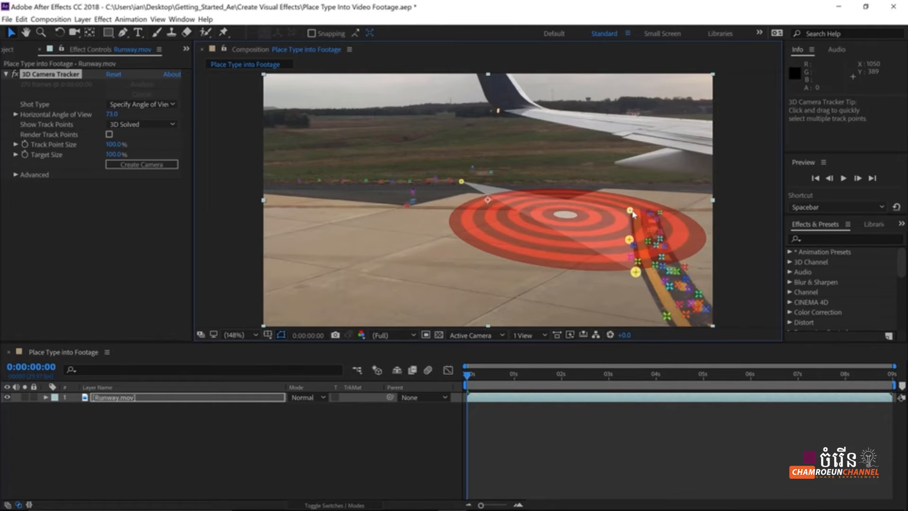
{"action": "left_click", "coordinate": [407, 207], "text": "shift"}
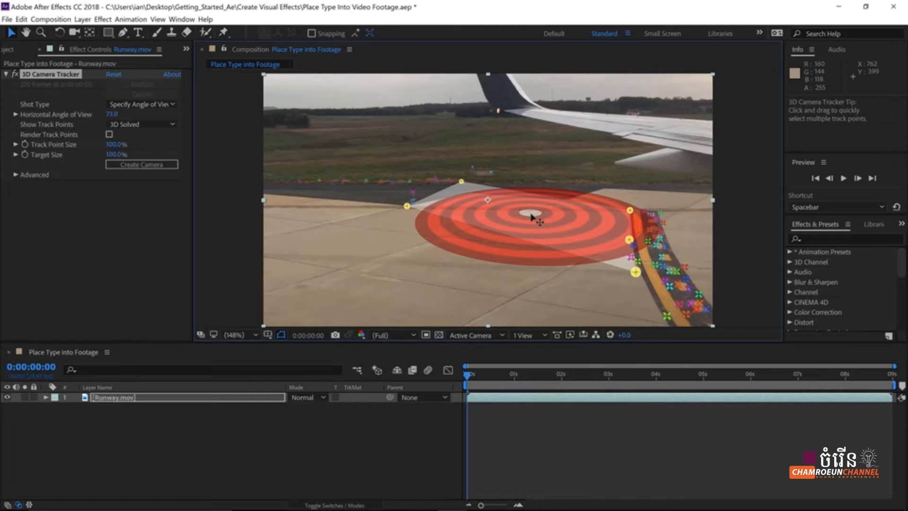
{"action": "left_click_drag", "start_coordinate": [531, 216], "coordinate": [549, 228]}
{"action": "right_click", "coordinate": [550, 230]}
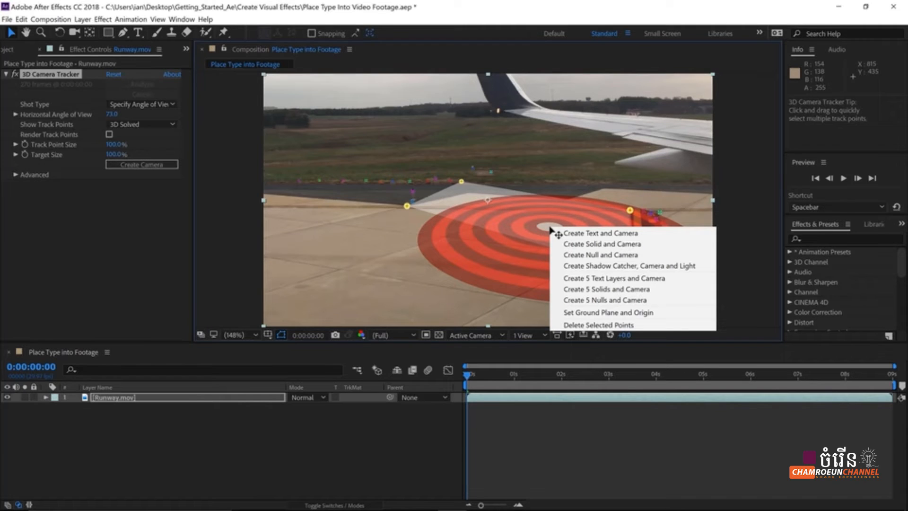
{"action": "left_click", "coordinate": [598, 314]}
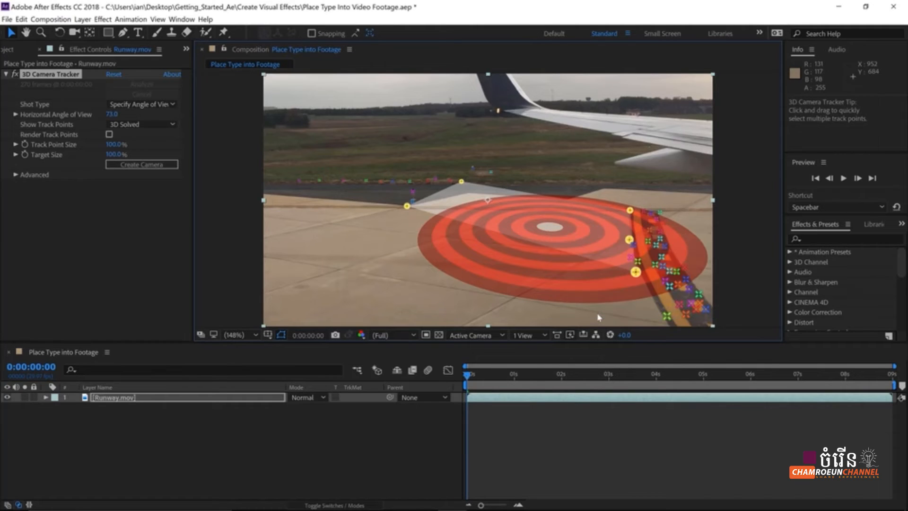
Create a text layer and camera at the target and replace the placeholder text with 05
{"action": "right_click", "coordinate": [550, 230]}
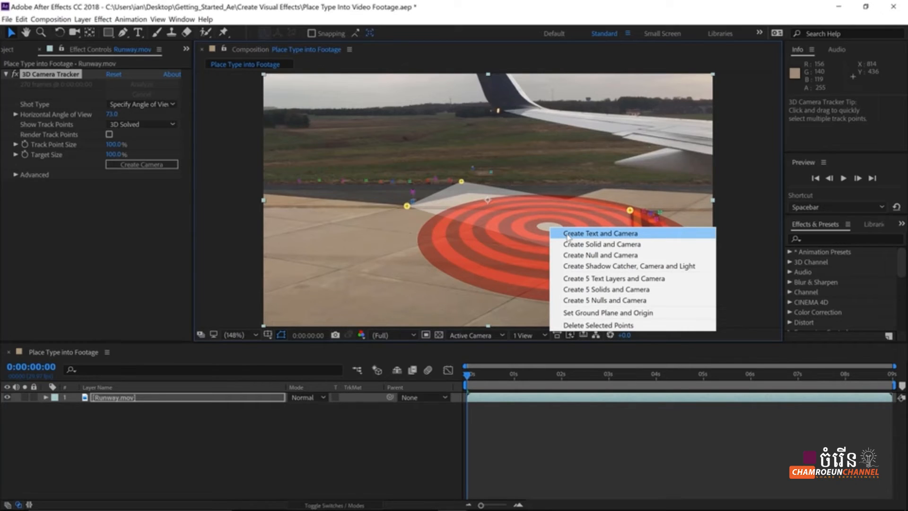
{"action": "left_click", "coordinate": [568, 233]}
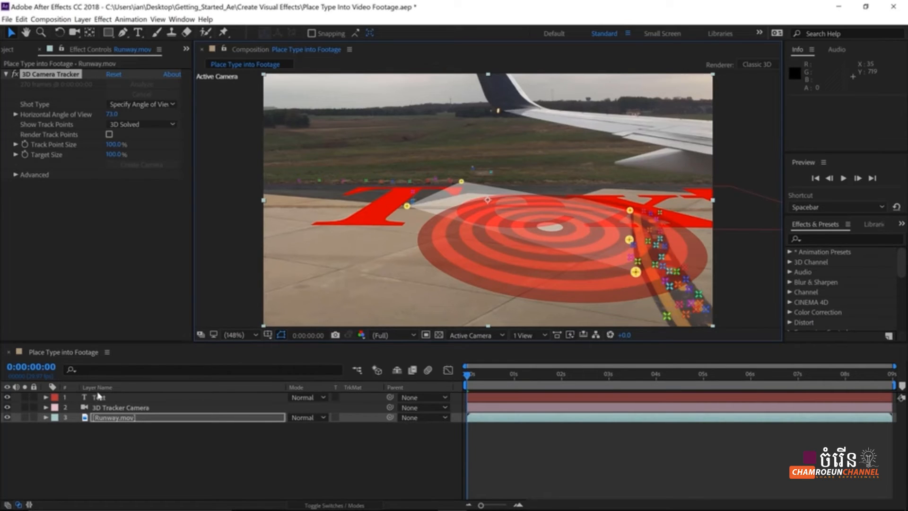
{"action": "double_click", "coordinate": [85, 399]}
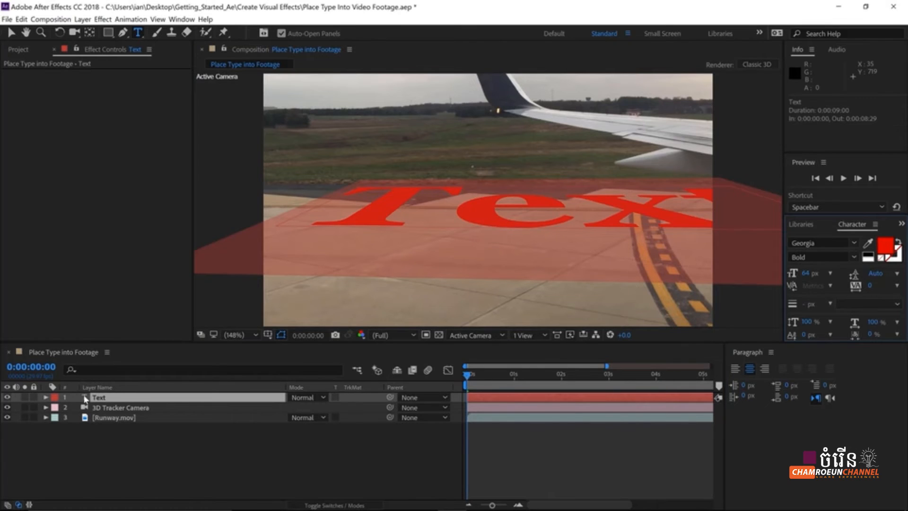
{"action": "type", "text": "05"}
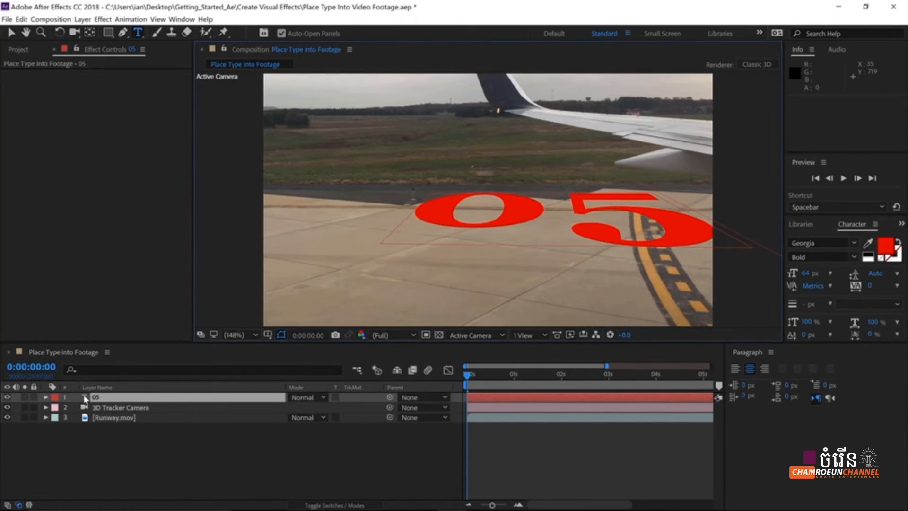
{"action": "left_click", "coordinate": [11, 34]}
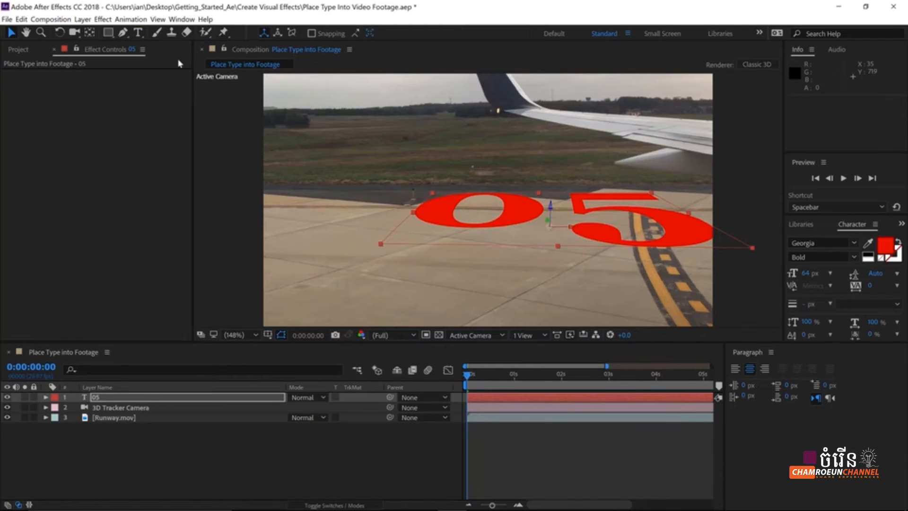
Set the 05 text's font to Arial Bold and rotate its Z orientation to about 91°
{"action": "left_click", "coordinate": [828, 243]}
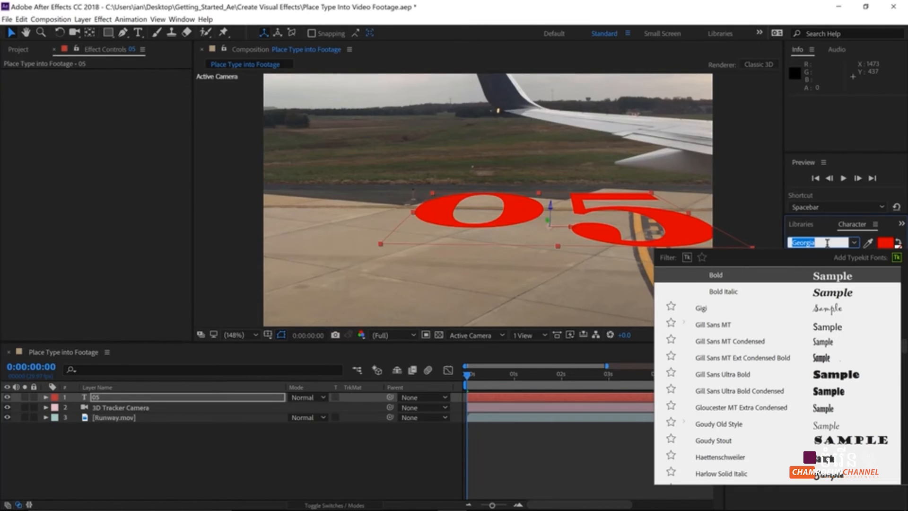
{"action": "type", "text": "arial"}
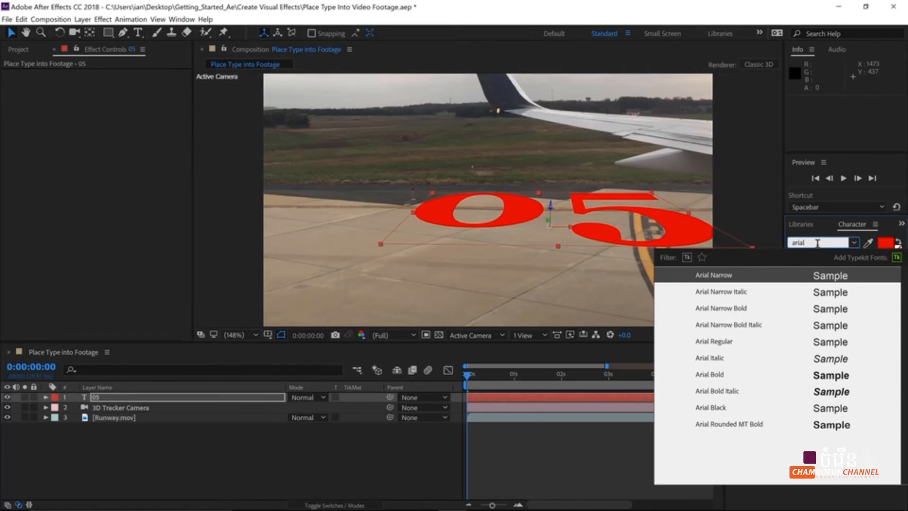
{"action": "left_click", "coordinate": [738, 376]}
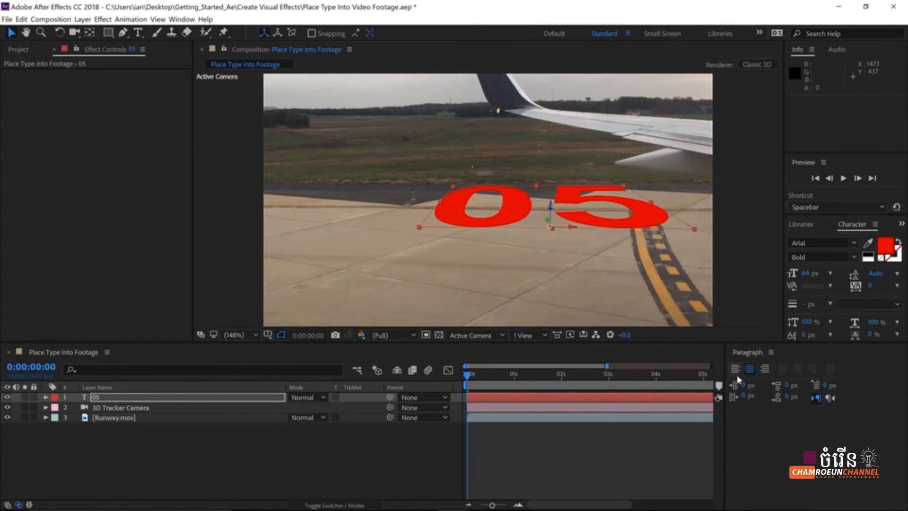
{"action": "key", "text": "r"}
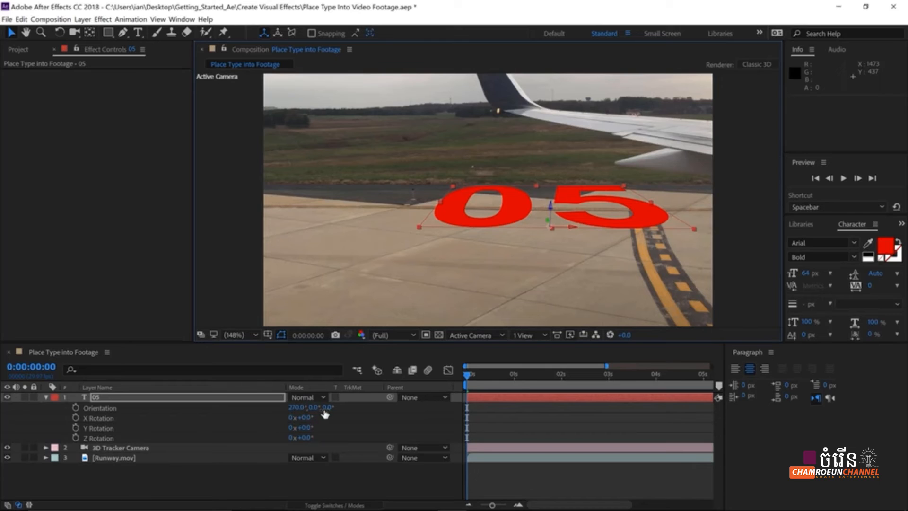
{"action": "left_click_drag", "start_coordinate": [327, 407], "coordinate": [370, 407]}
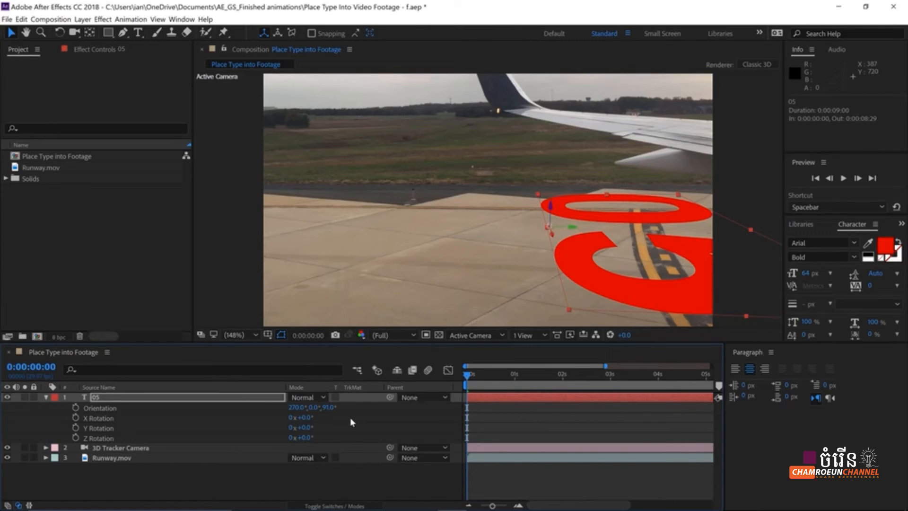
Set the 05 layer's anchor point to -25 in X and -27 in Y
{"action": "key", "text": "a"}
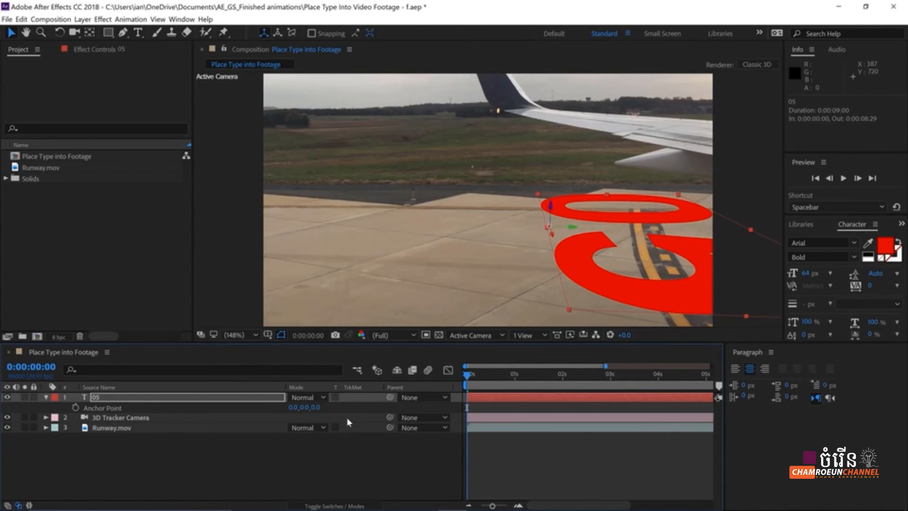
{"action": "left_click", "coordinate": [294, 408]}
{"action": "type", "text": "-25"}
{"action": "key", "text": "Tab"}
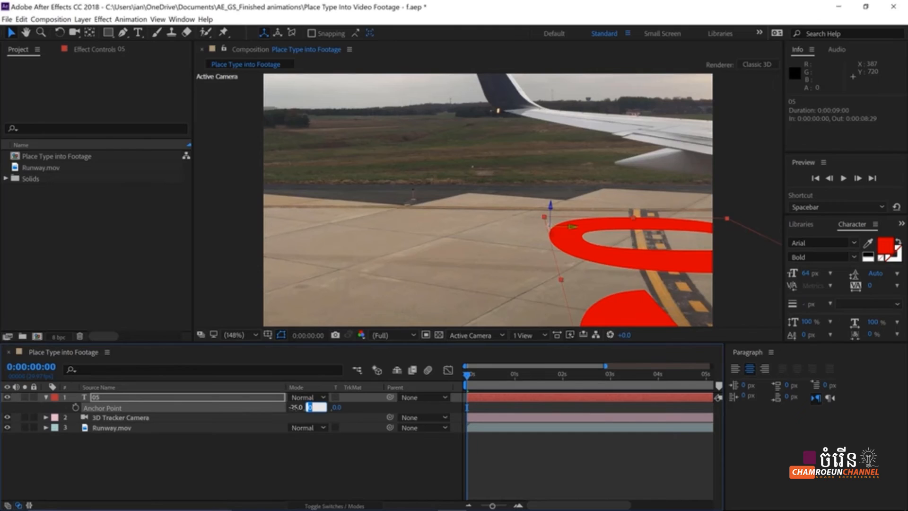
{"action": "type", "text": "-27"}
{"action": "key", "text": "Return"}
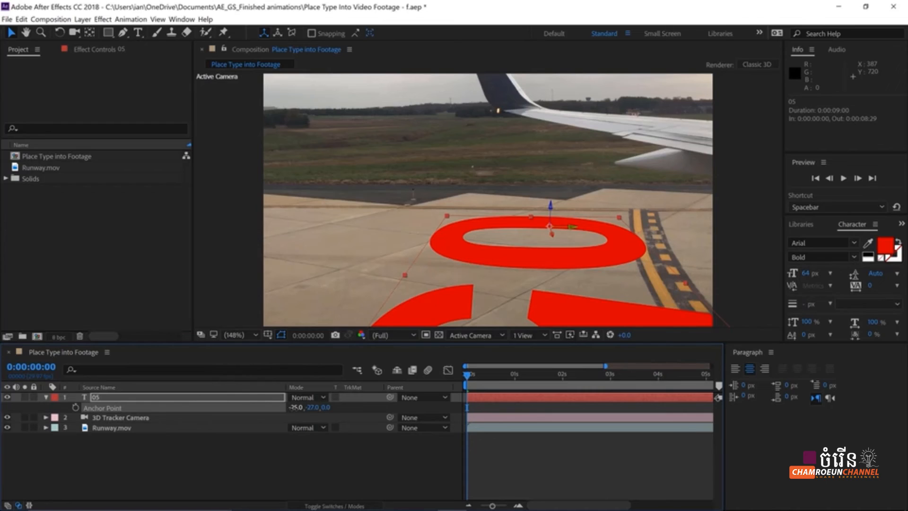
Scale the 05 layer to 580% and sample its fill colour from the dark asphalt strip behind the concrete
{"action": "key", "text": "s"}
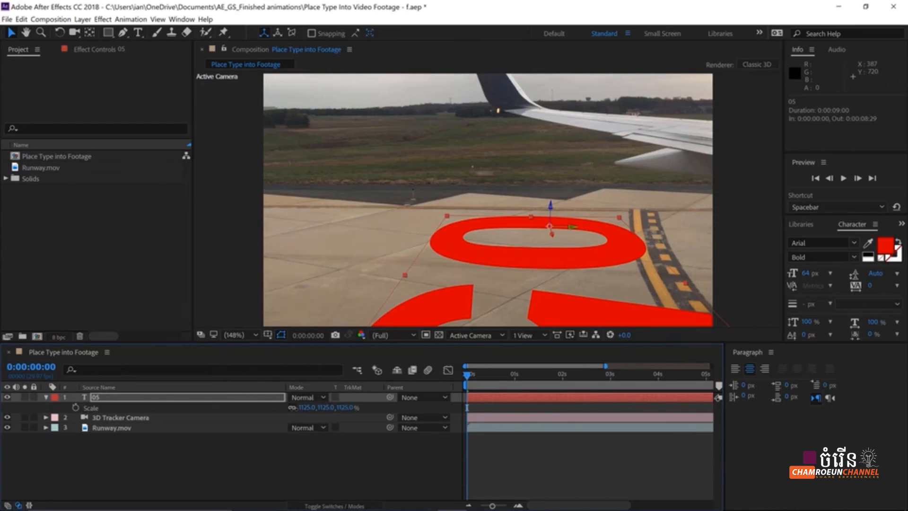
{"action": "left_click", "coordinate": [311, 409]}
{"action": "type", "text": "580"}
{"action": "key", "text": "Return"}
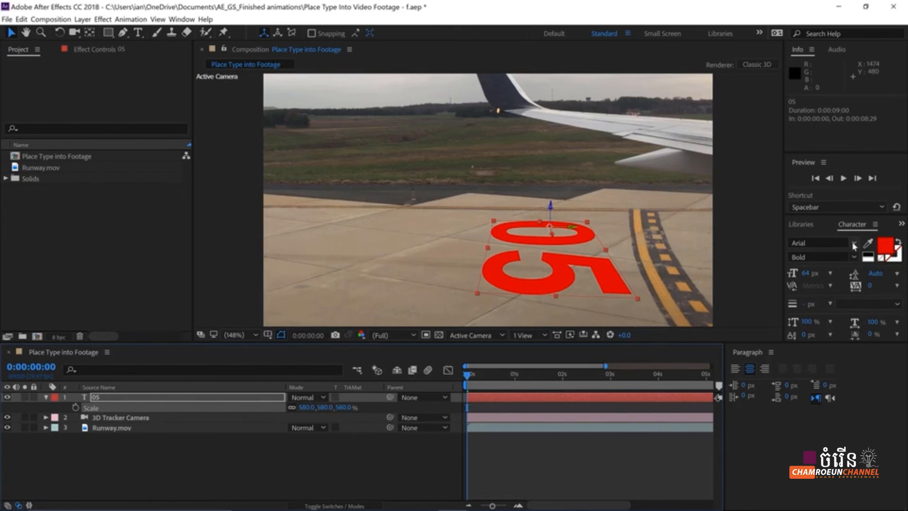
{"action": "left_click", "coordinate": [868, 244]}
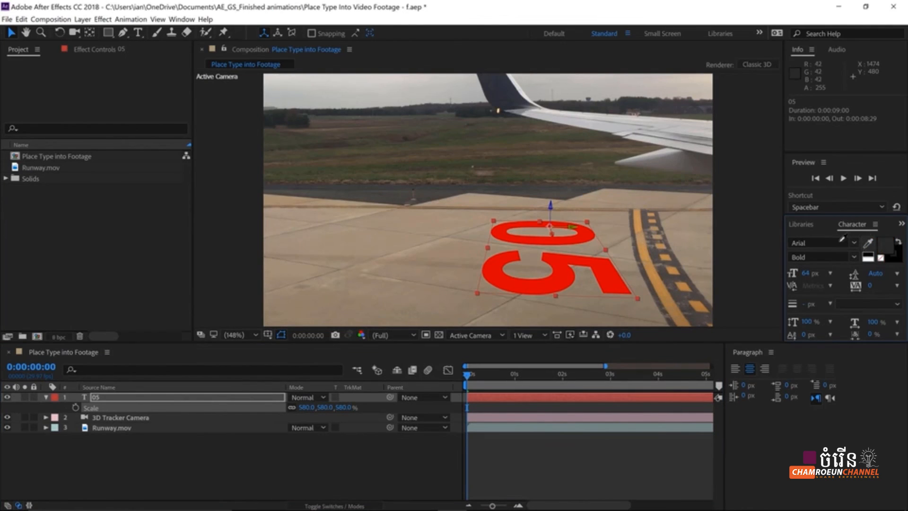
{"action": "left_click", "coordinate": [565, 189]}
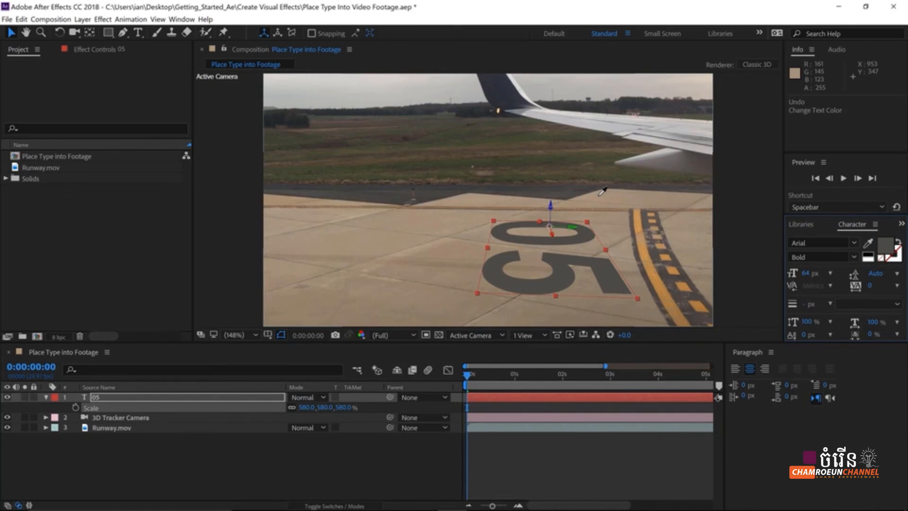
Set the 05 layer's Z orientation to 95° and play a preview of the composition
{"action": "key", "text": "r"}
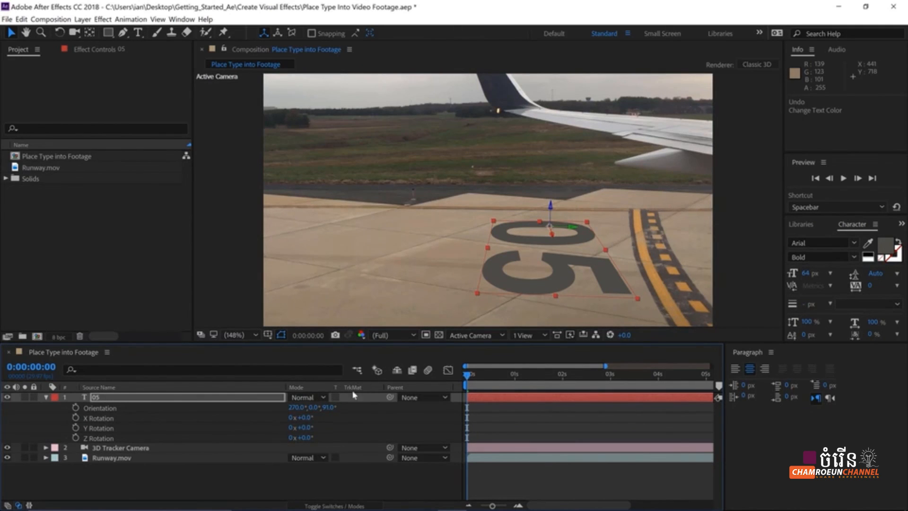
{"action": "left_click", "coordinate": [330, 408]}
{"action": "type", "text": "95"}
{"action": "key", "text": "Return"}
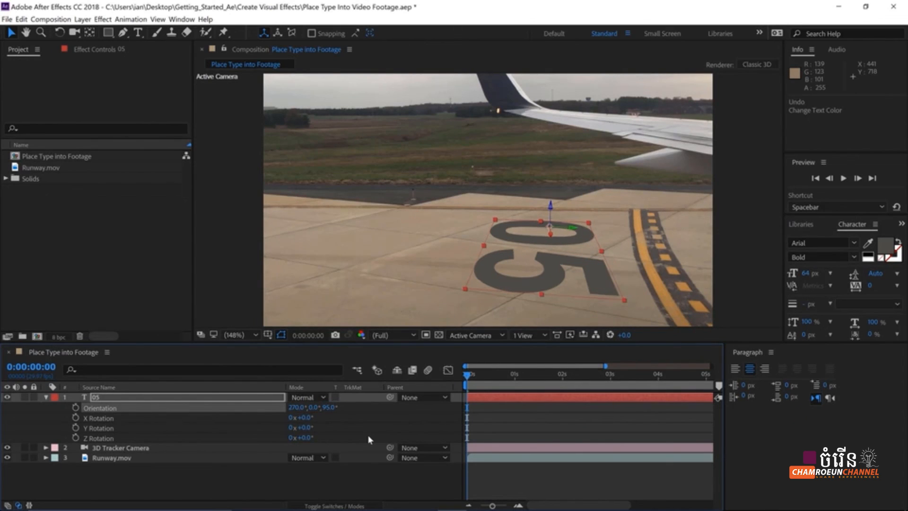
{"action": "left_click", "coordinate": [244, 472]}
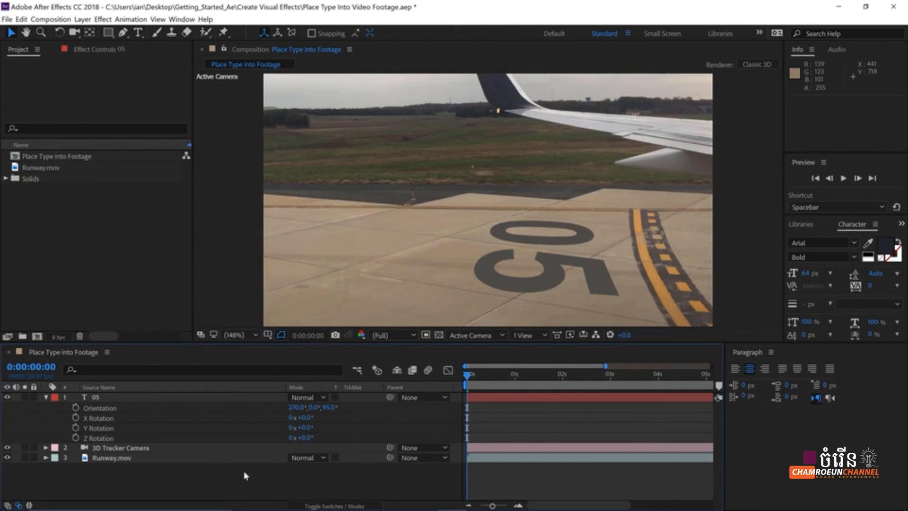
{"action": "key", "text": "space"}
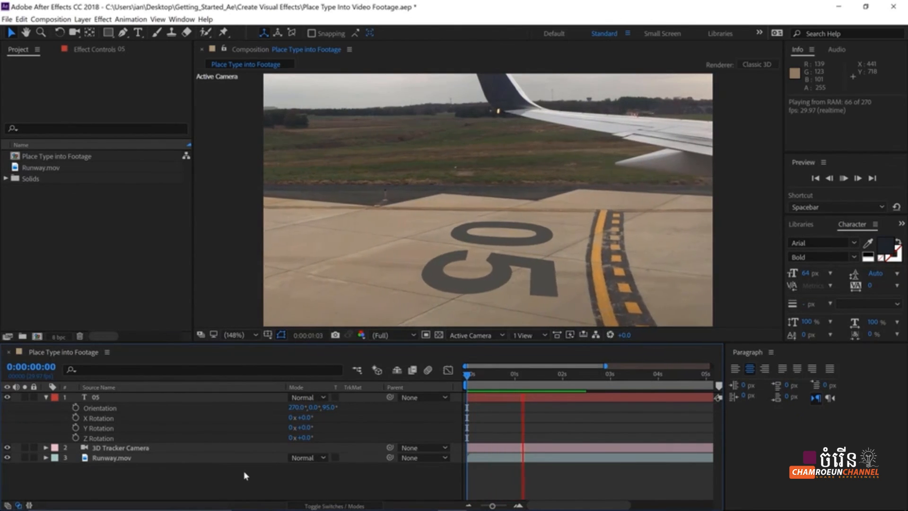